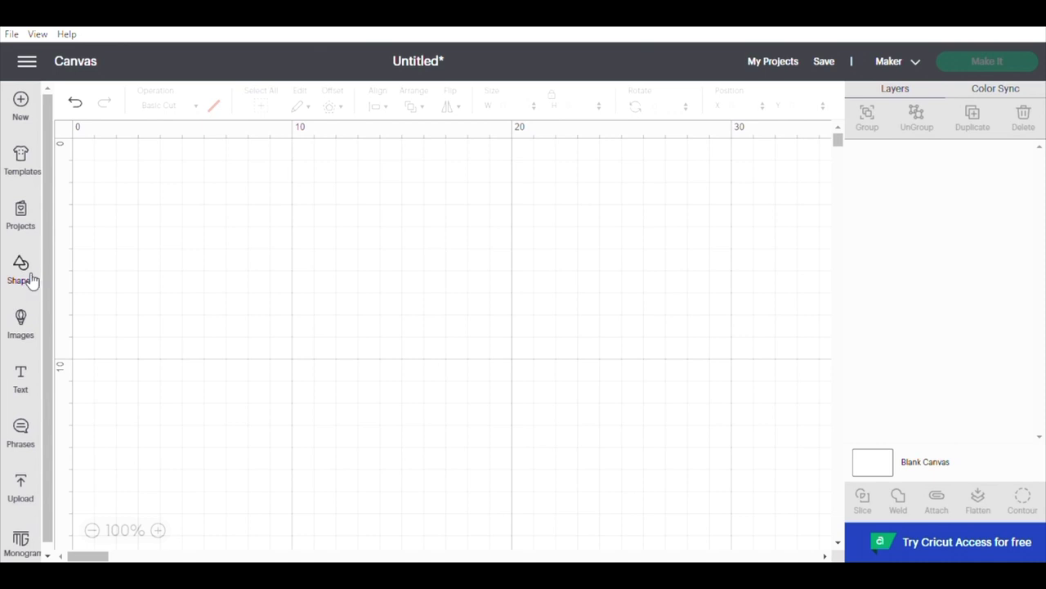
Step: Add two circles to the canvas and place them side by side with a gap between them
{"action": "left_click", "coordinate": [31, 281]}
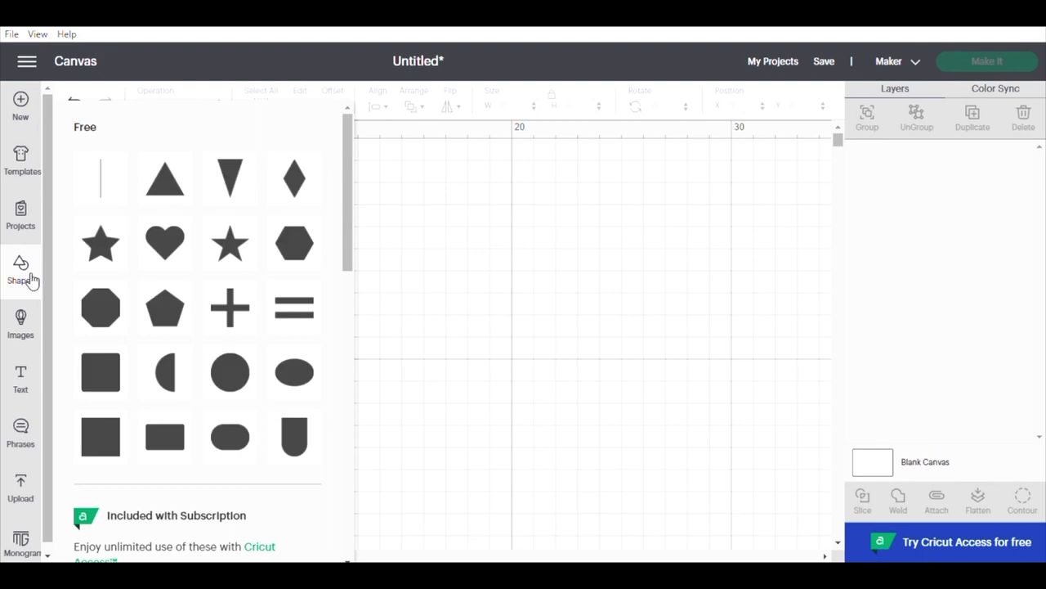
{"action": "left_click", "coordinate": [235, 379]}
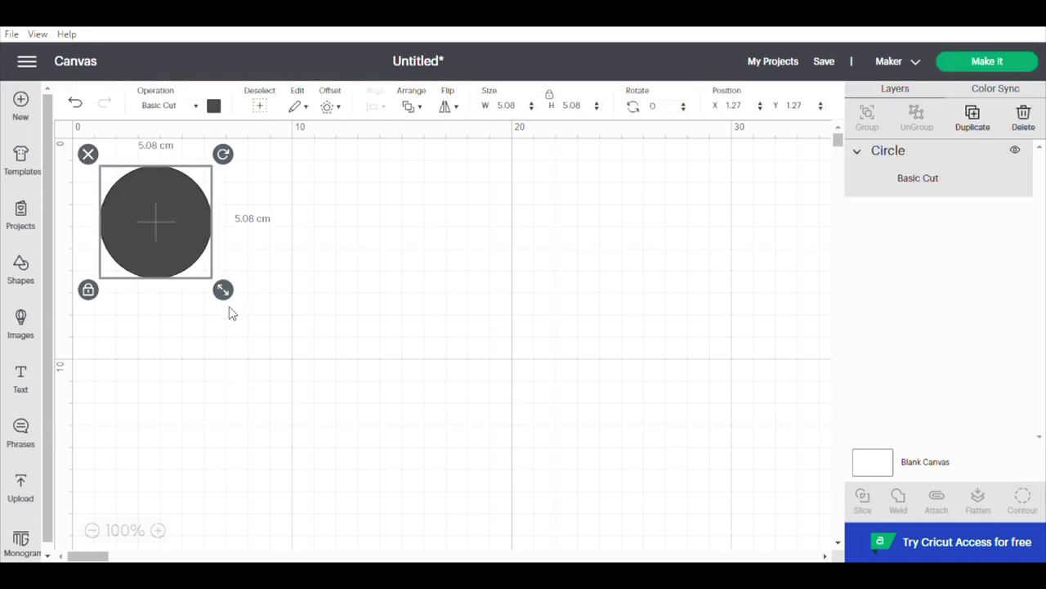
{"action": "left_click_drag", "start_coordinate": [209, 237], "coordinate": [431, 280]}
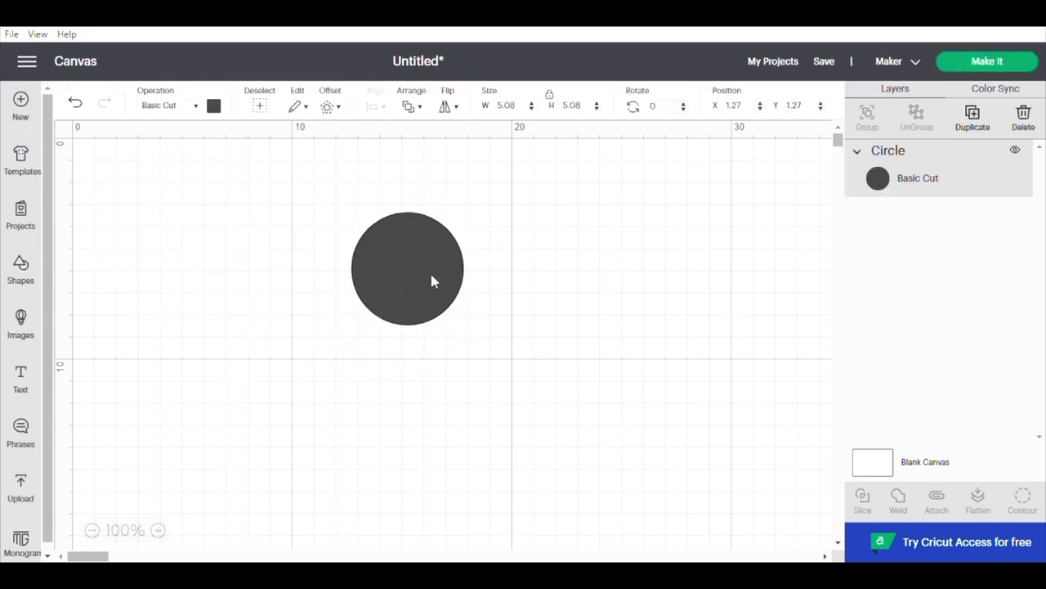
{"action": "left_click", "coordinate": [33, 271]}
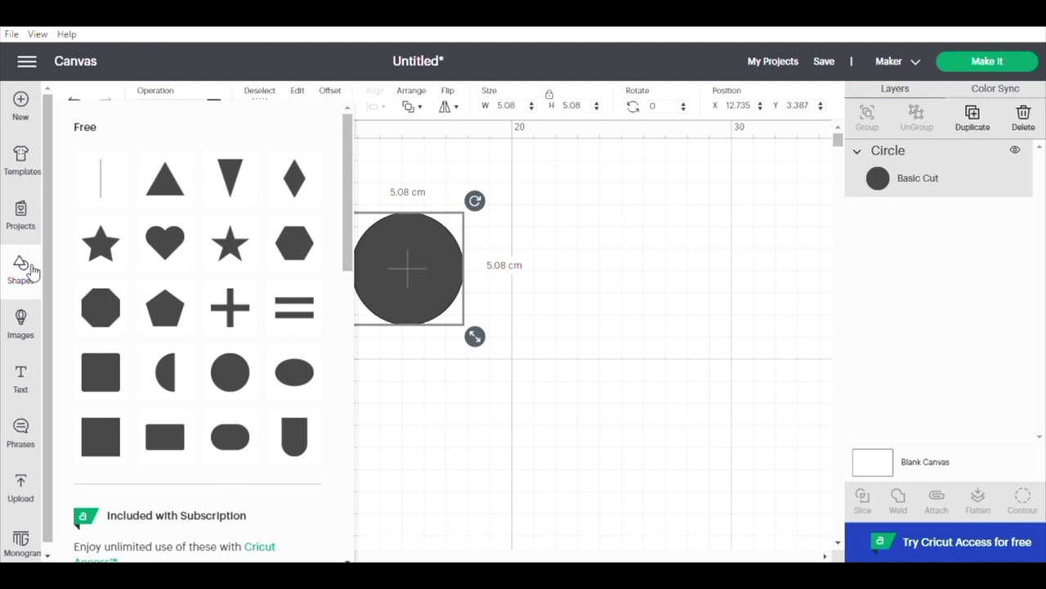
{"action": "left_click", "coordinate": [235, 372]}
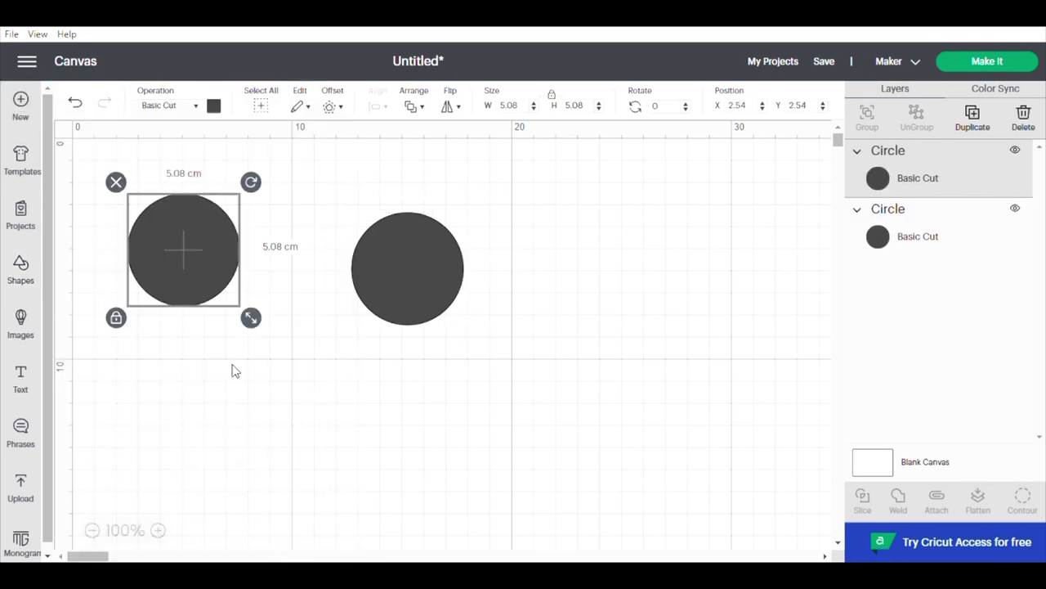
{"action": "left_click_drag", "start_coordinate": [192, 280], "coordinate": [651, 275]}
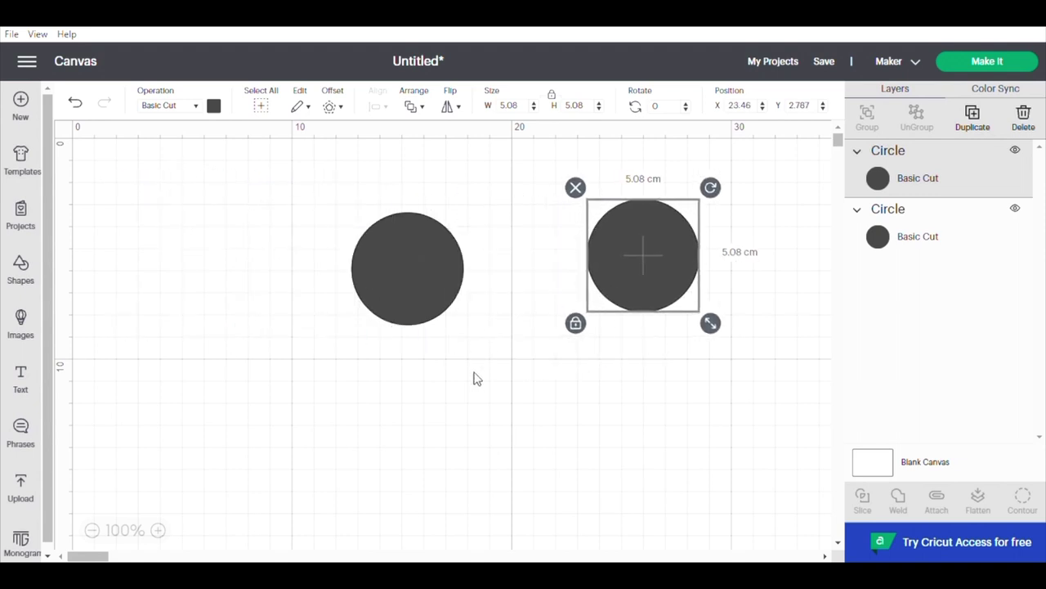
Step: Add a pennant shape with a rounded bottom, place it away from the first circle, and move the second circle farther right above it
{"action": "left_click", "coordinate": [36, 279]}
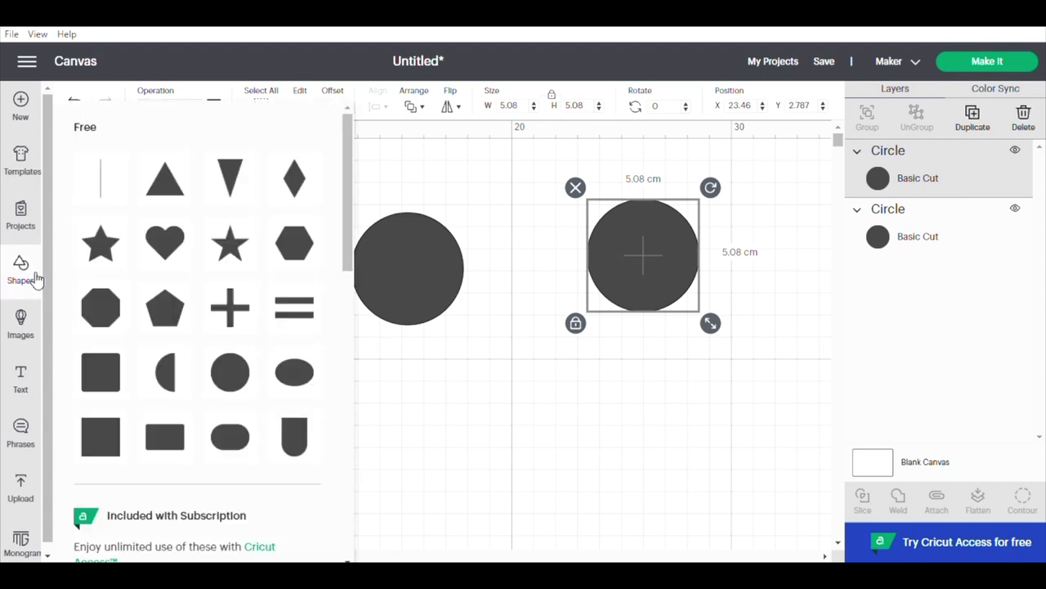
{"action": "left_click", "coordinate": [296, 446]}
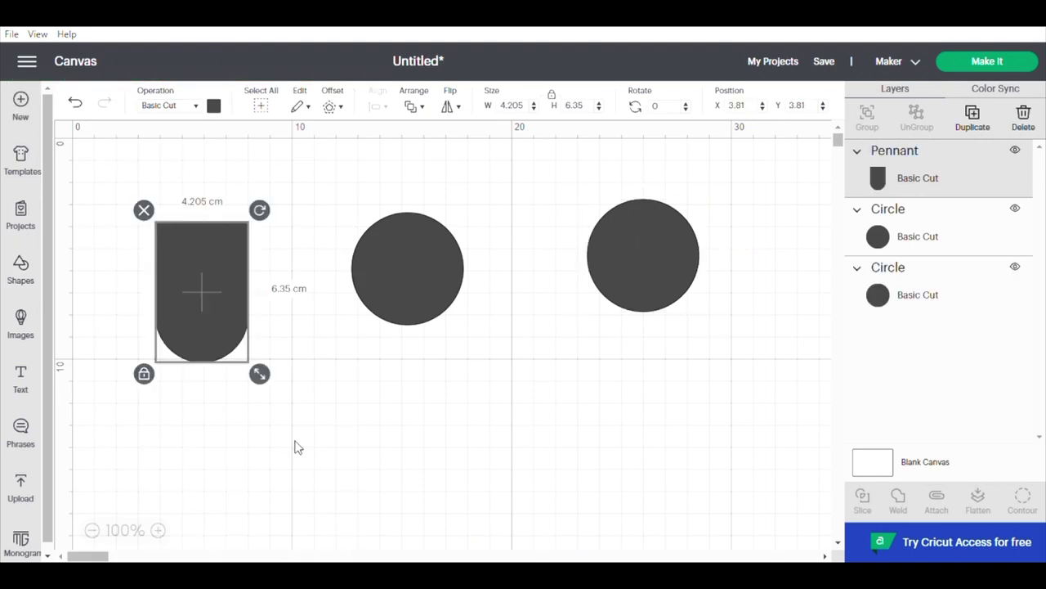
{"action": "left_click_drag", "start_coordinate": [241, 331], "coordinate": [684, 300]}
{"action": "left_click_drag", "start_coordinate": [671, 264], "coordinate": [772, 265]}
Step: Set the first circle's width and height to 8 cm and shift it slightly up and left
{"action": "left_click", "coordinate": [419, 281]}
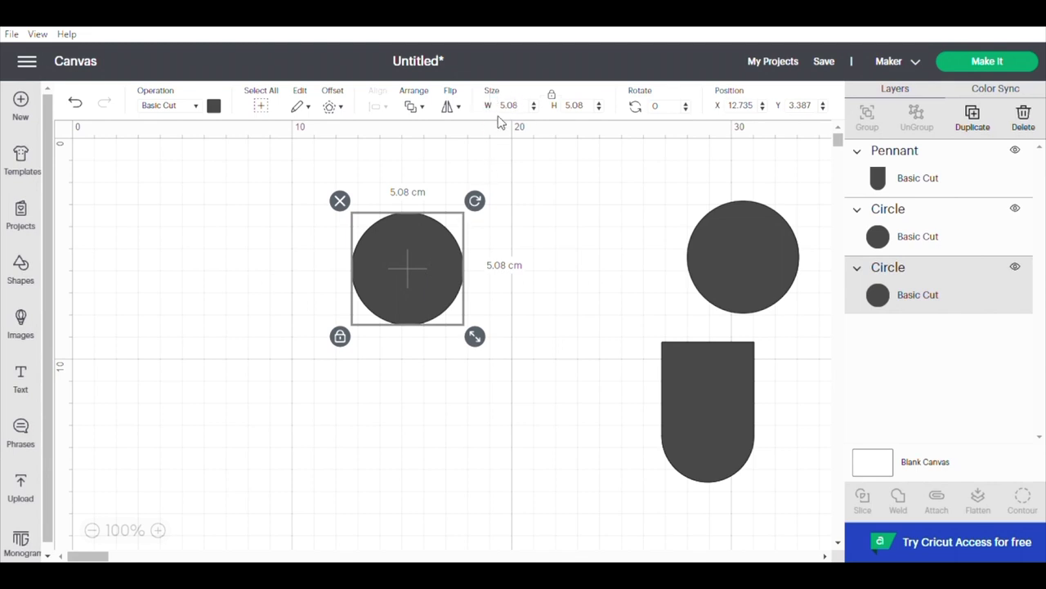
{"action": "left_click", "coordinate": [524, 112]}
{"action": "key", "text": "BackSpace"}
{"action": "key", "text": "BackSpace"}
{"action": "key", "text": "BackSpace"}
{"action": "key", "text": "BackSpace"}
{"action": "type", "text": "8"}
{"action": "key", "text": "Return"}
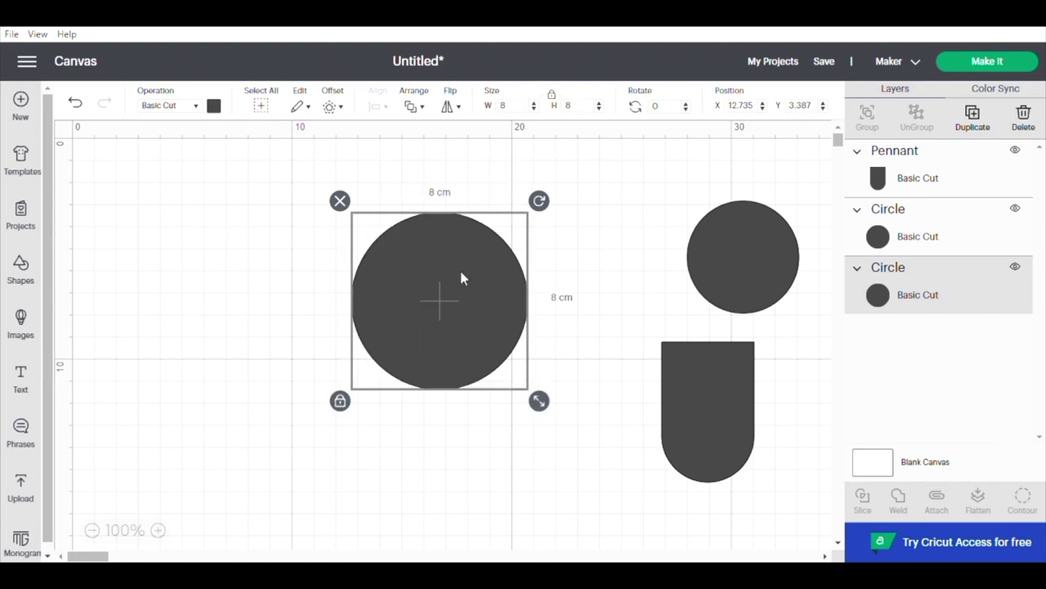
{"action": "left_click_drag", "start_coordinate": [452, 292], "coordinate": [402, 274]}
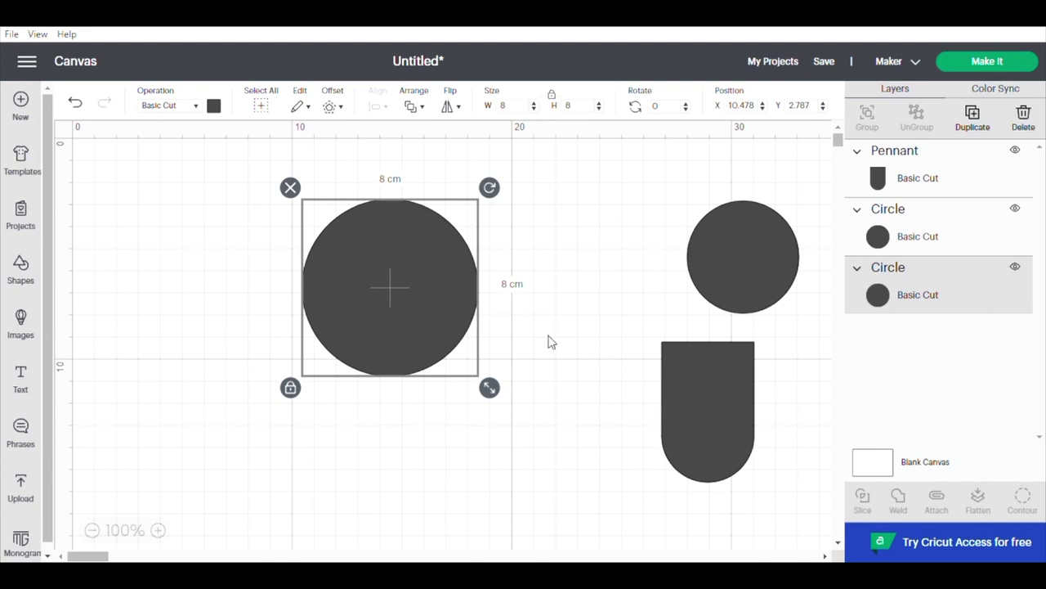
Step: Move the smaller circle over the large circle's upper right edge and change its material color to white
{"action": "left_click", "coordinate": [756, 276]}
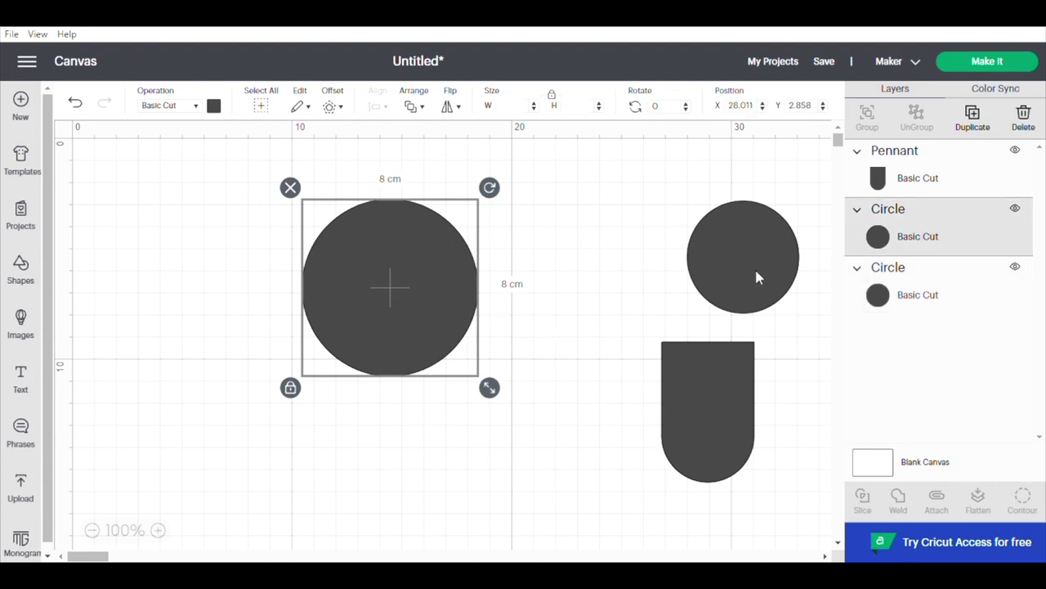
{"action": "left_click_drag", "start_coordinate": [756, 276], "coordinate": [505, 276]}
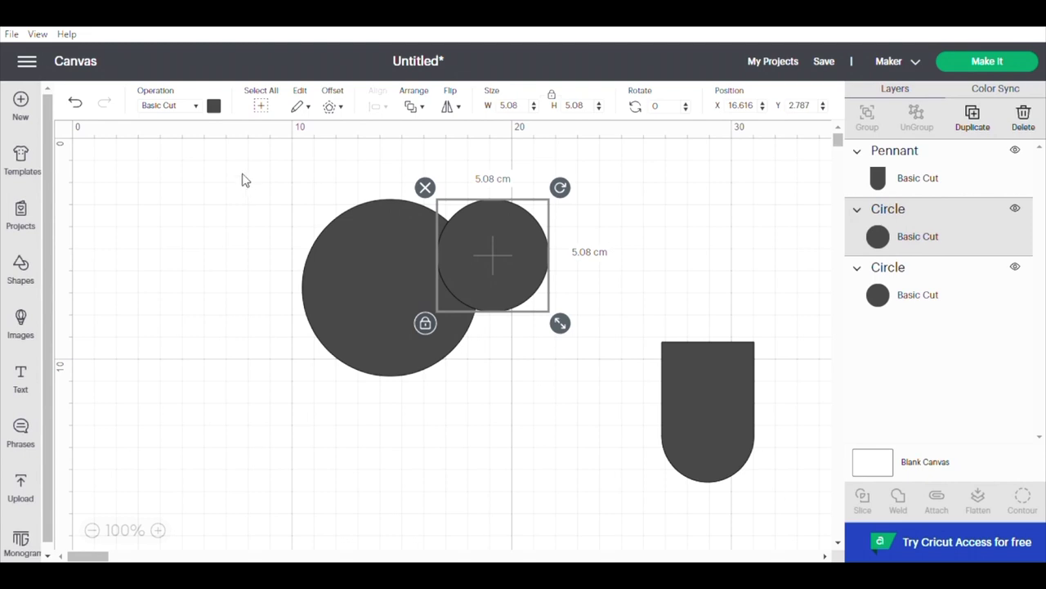
{"action": "left_click", "coordinate": [214, 107]}
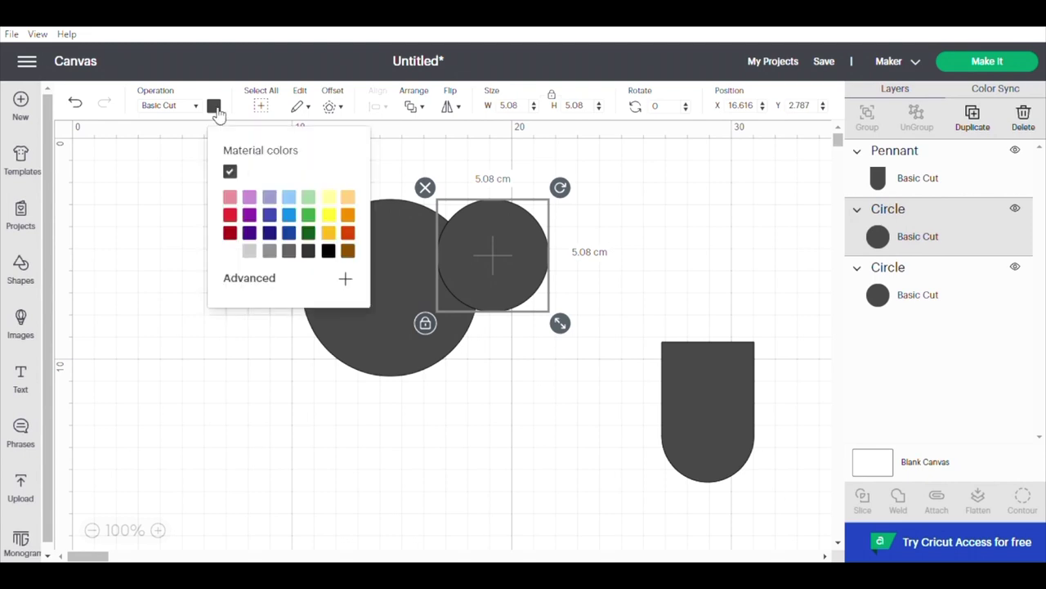
{"action": "left_click", "coordinate": [236, 255]}
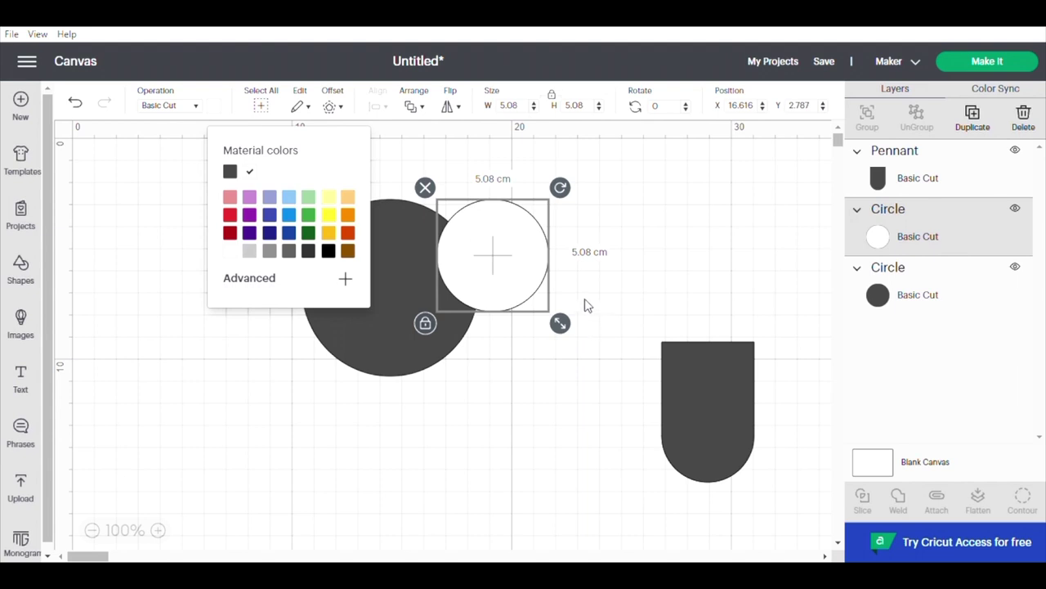
{"action": "left_click", "coordinate": [580, 299]}
Step: Shrink the white circle to about 1.38 cm and place it near the middle of the large circle
{"action": "left_click_drag", "start_coordinate": [514, 270], "coordinate": [437, 233]}
{"action": "left_click", "coordinate": [350, 242]}
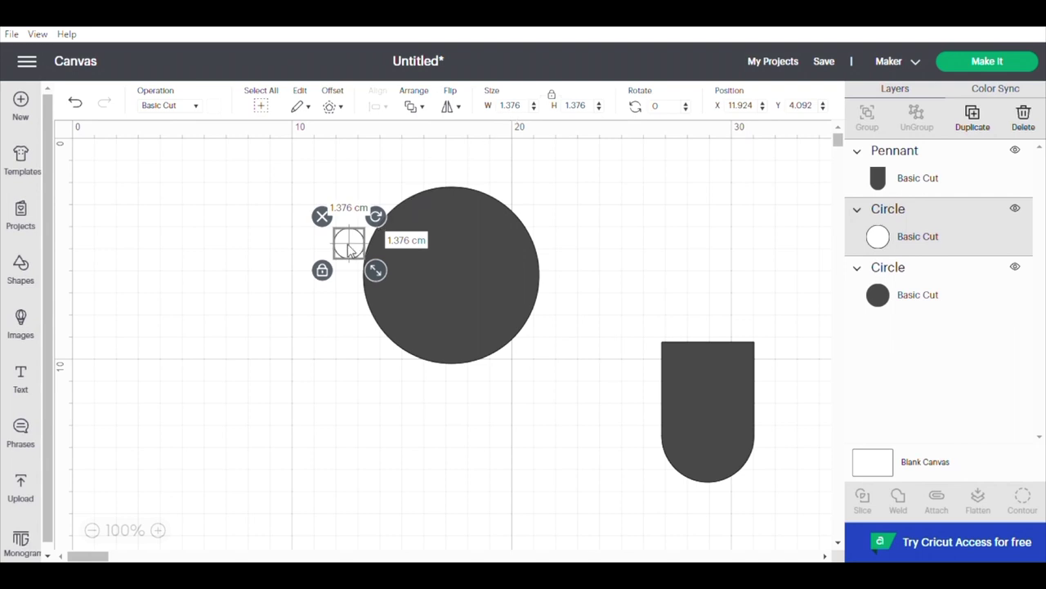
{"action": "left_click_drag", "start_coordinate": [350, 249], "coordinate": [452, 273]}
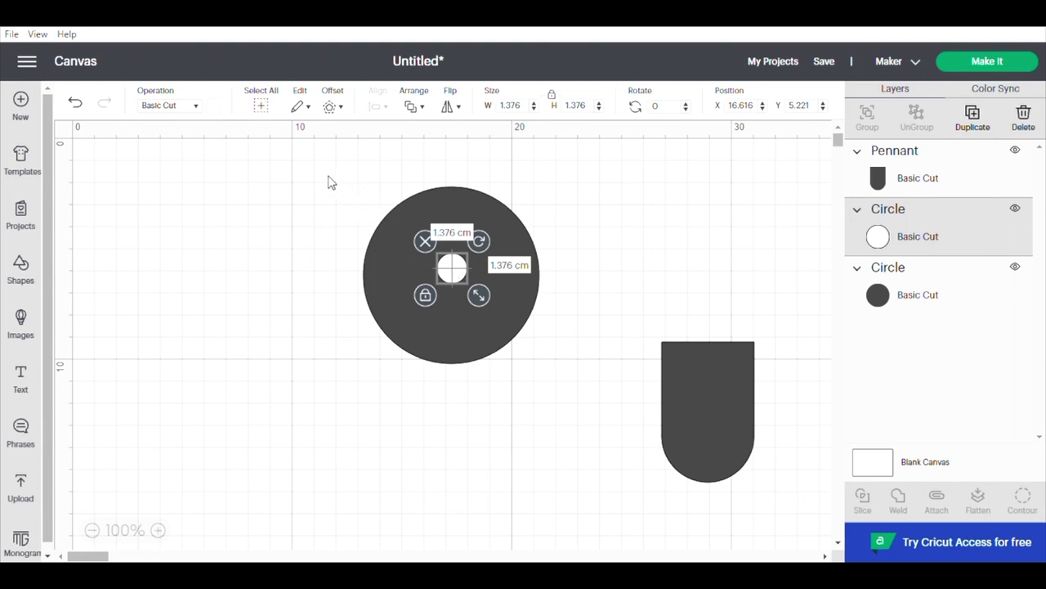
Step: Align the white circle and the large circle with Center Vertically
{"action": "left_click_drag", "start_coordinate": [327, 176], "coordinate": [570, 375]}
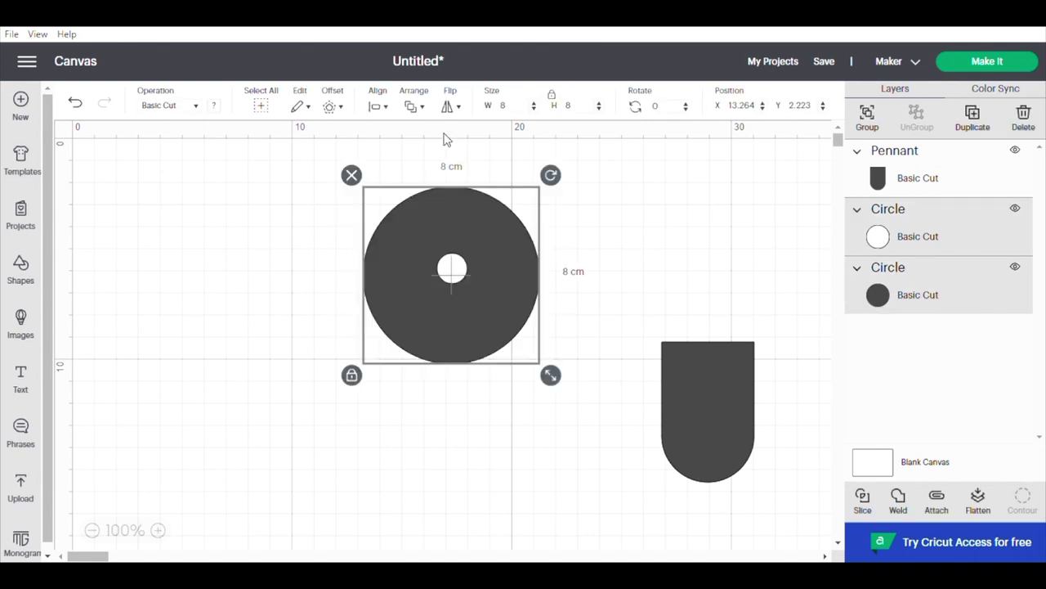
{"action": "left_click", "coordinate": [388, 110]}
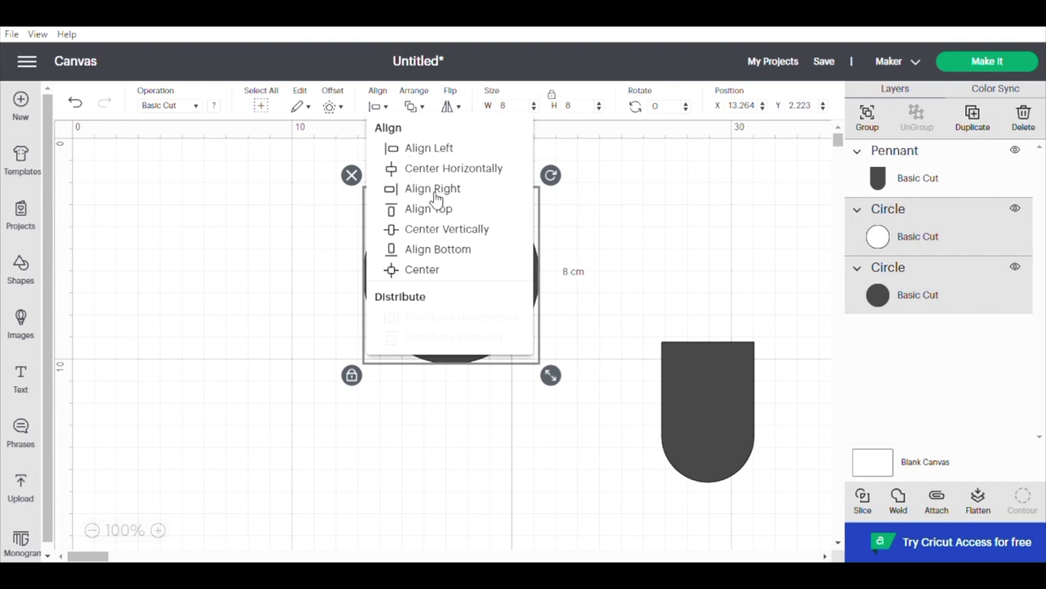
{"action": "left_click", "coordinate": [454, 234]}
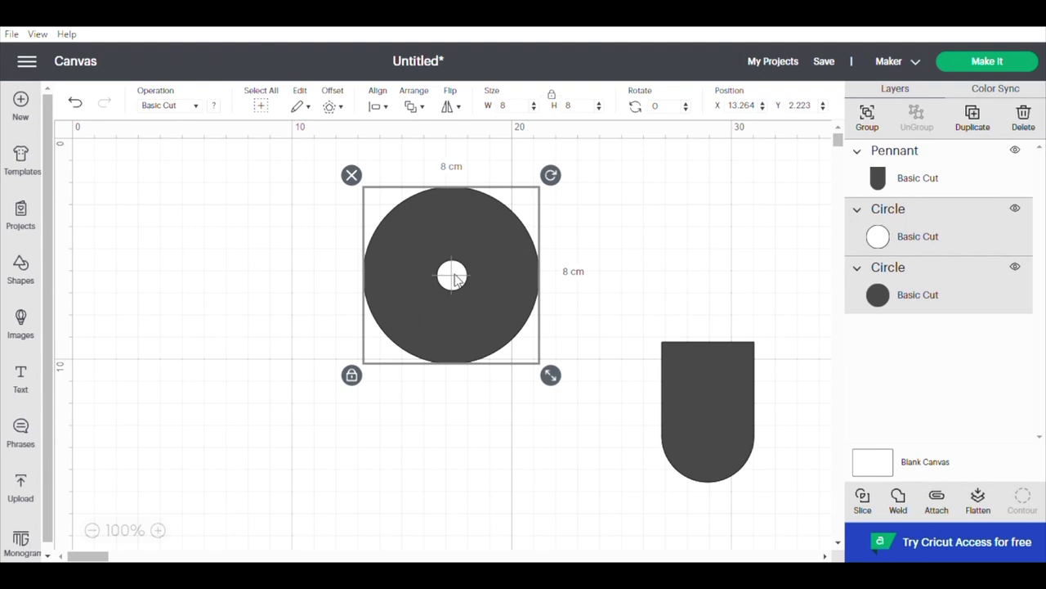
Step: Slice the white circle out of the large circle and delete the two small leftover cut-out pieces
{"action": "left_click", "coordinate": [862, 507]}
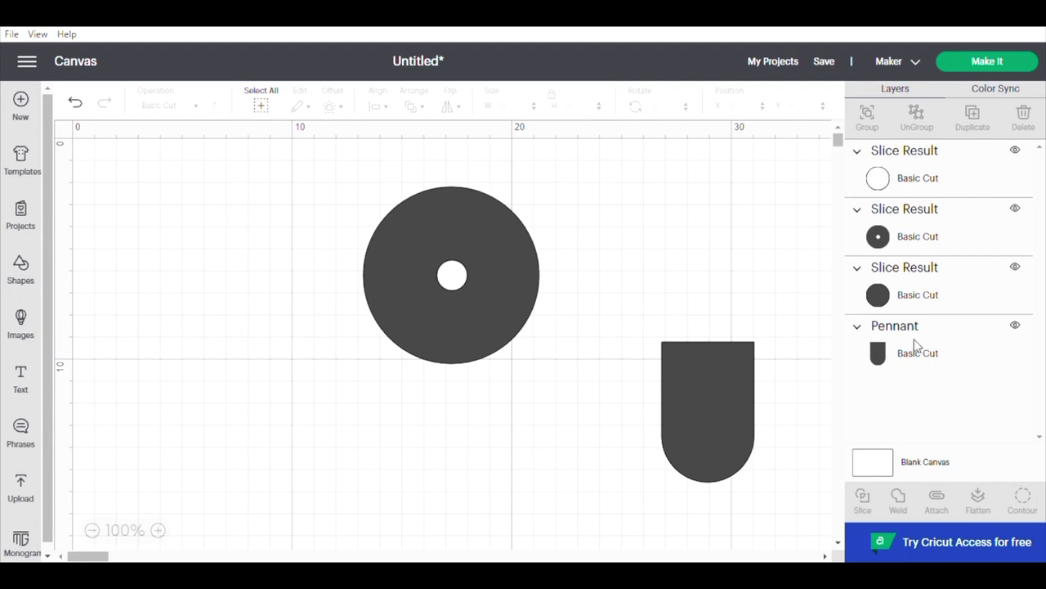
{"action": "left_click", "coordinate": [913, 297]}
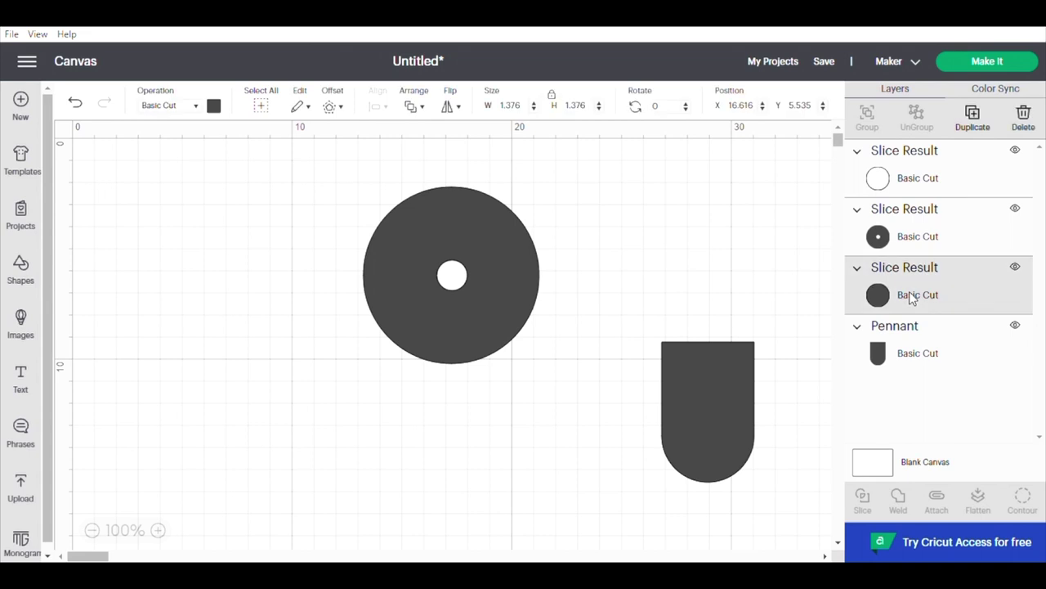
{"action": "key", "text": "Delete"}
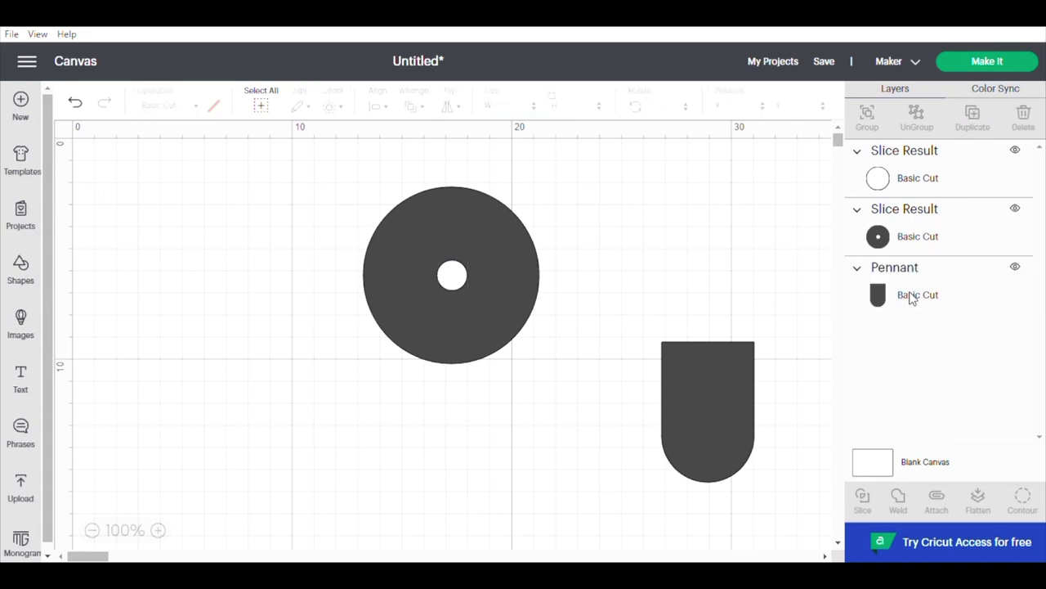
{"action": "left_click", "coordinate": [907, 183]}
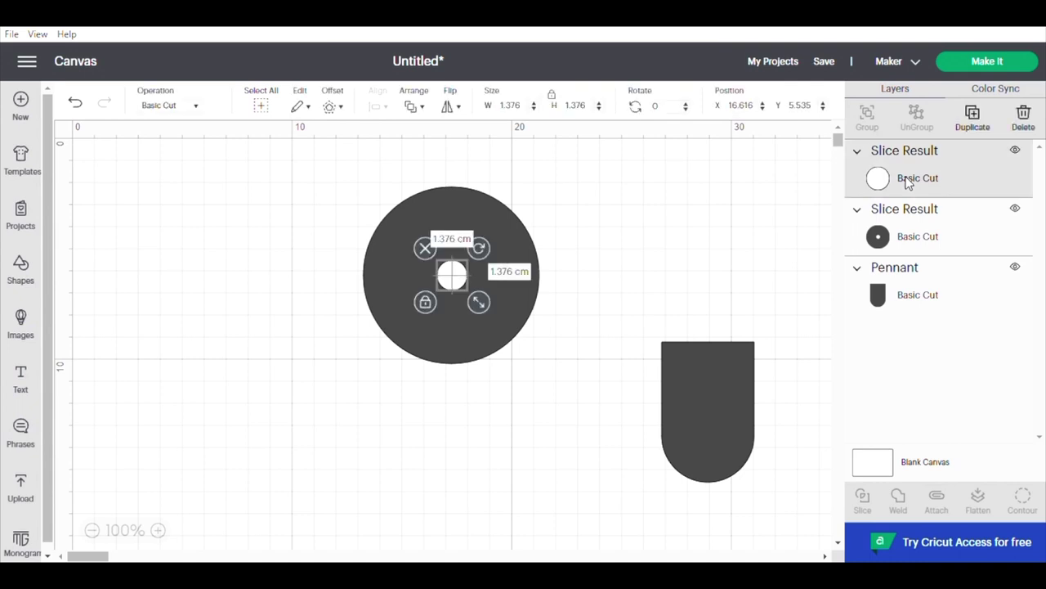
{"action": "key", "text": "Delete"}
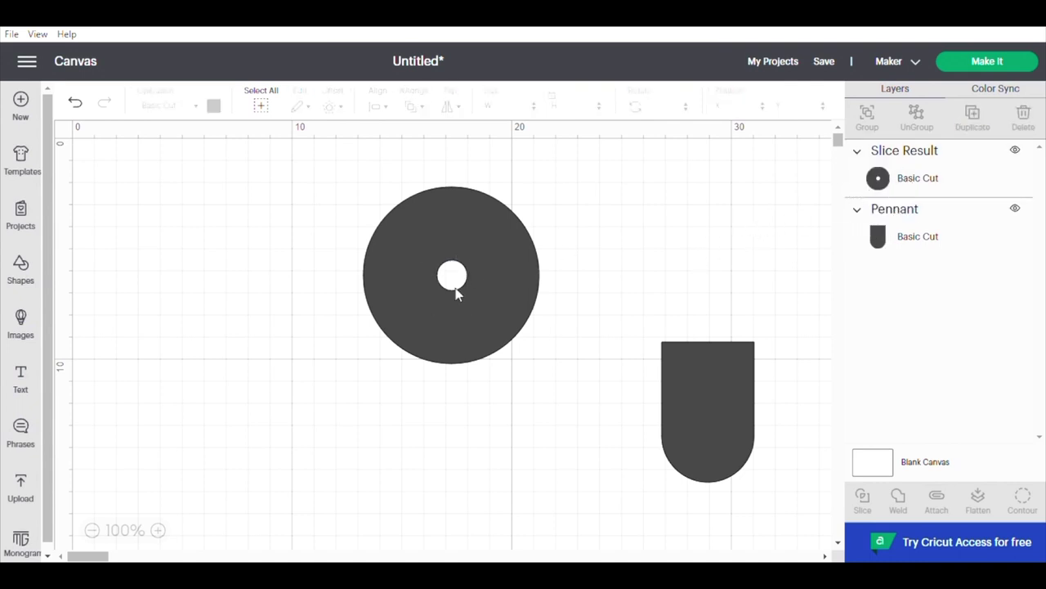
Step: Move the pennant toward the disc's lower right and shrink it to about 2.48 by 3.74 cm
{"action": "left_click", "coordinate": [720, 397]}
{"action": "left_click_drag", "start_coordinate": [720, 397], "coordinate": [597, 415]}
{"action": "left_click_drag", "start_coordinate": [634, 503], "coordinate": [572, 442]}
{"action": "left_click", "coordinate": [573, 440]}
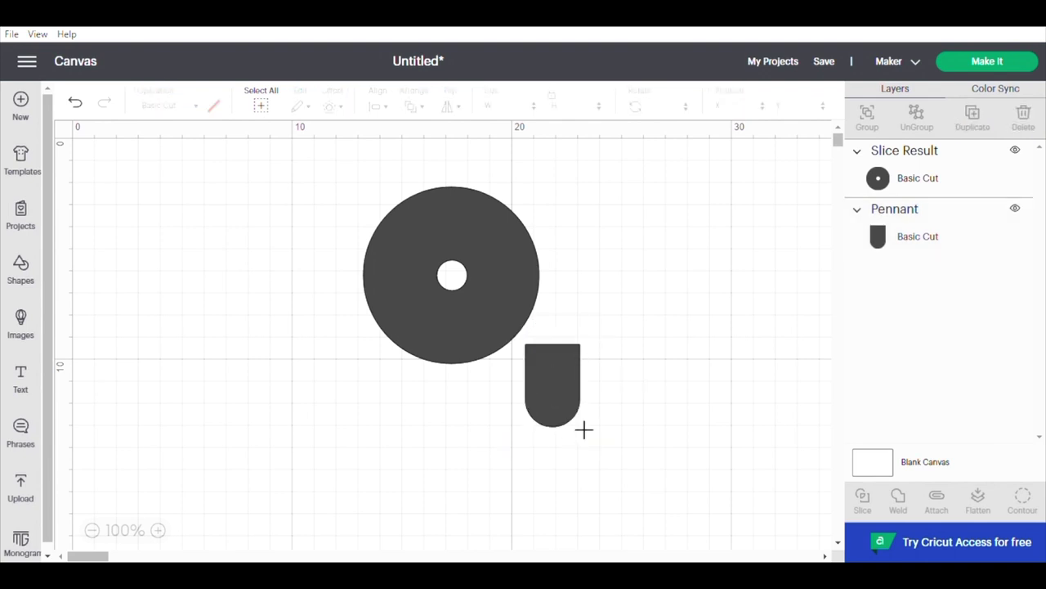
Step: Rotate the pennant to about 315° and overlap it with the disc's lower right edge so its rounded end sticks out
{"action": "left_click", "coordinate": [575, 423]}
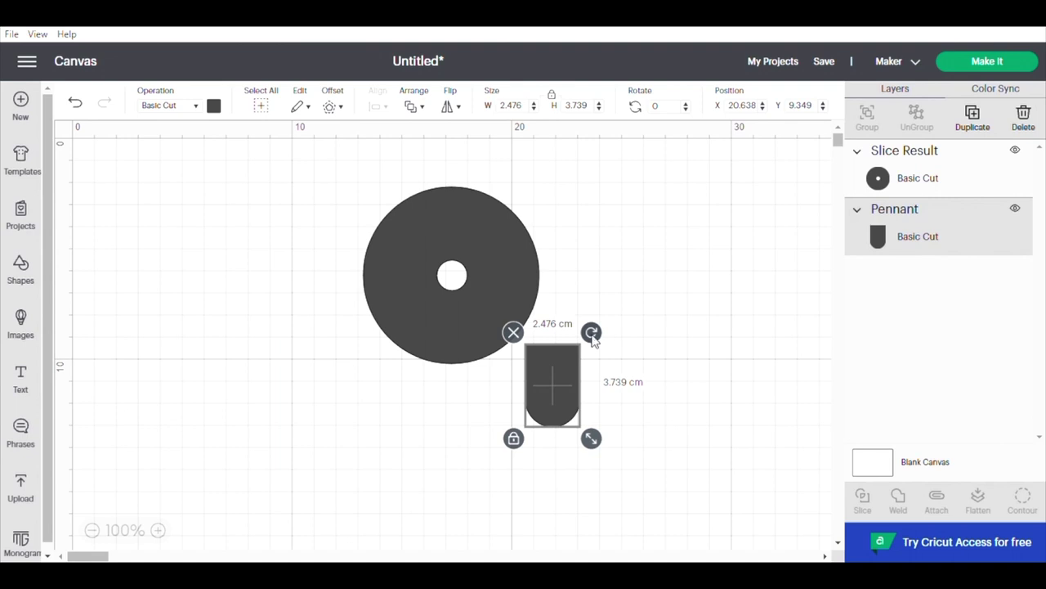
{"action": "left_click_drag", "start_coordinate": [592, 332], "coordinate": [544, 318]}
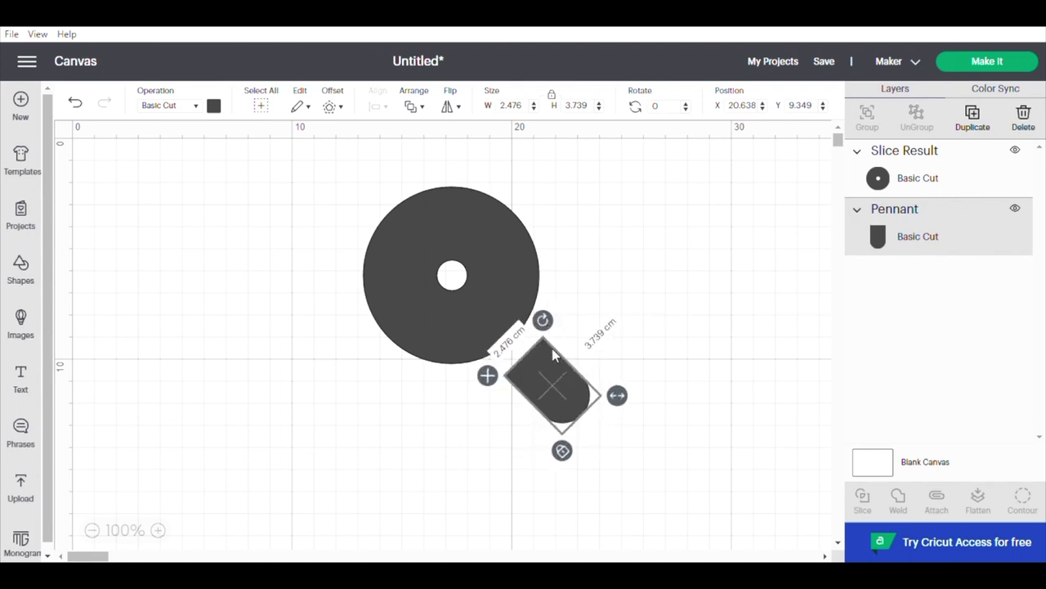
{"action": "left_click_drag", "start_coordinate": [552, 357], "coordinate": [519, 329]}
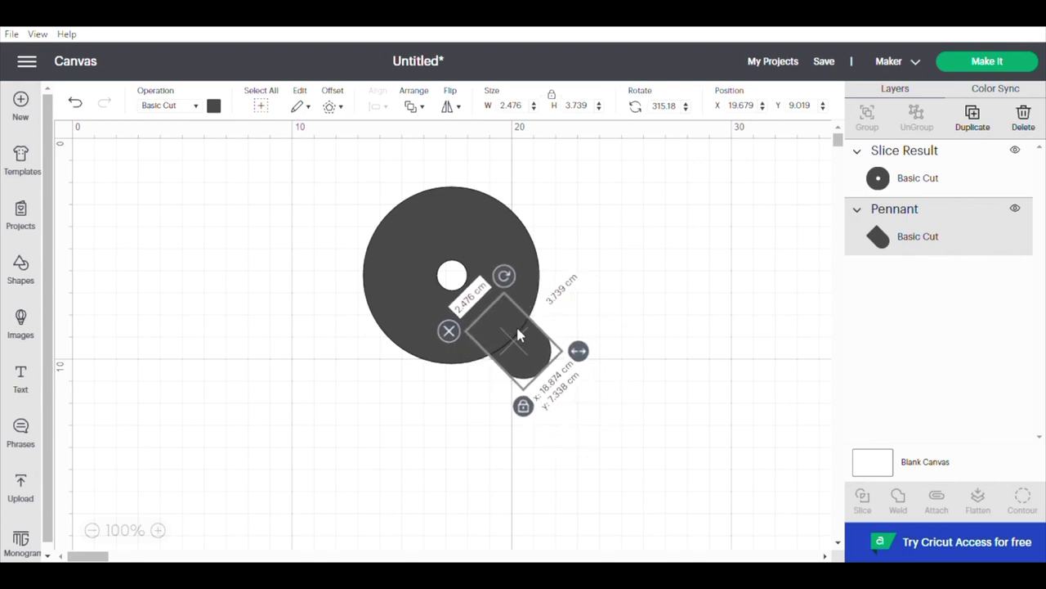
{"action": "left_click_drag", "start_coordinate": [519, 333], "coordinate": [515, 324]}
Step: Weld the disc and the pennant into one shape
{"action": "left_click", "coordinate": [567, 455]}
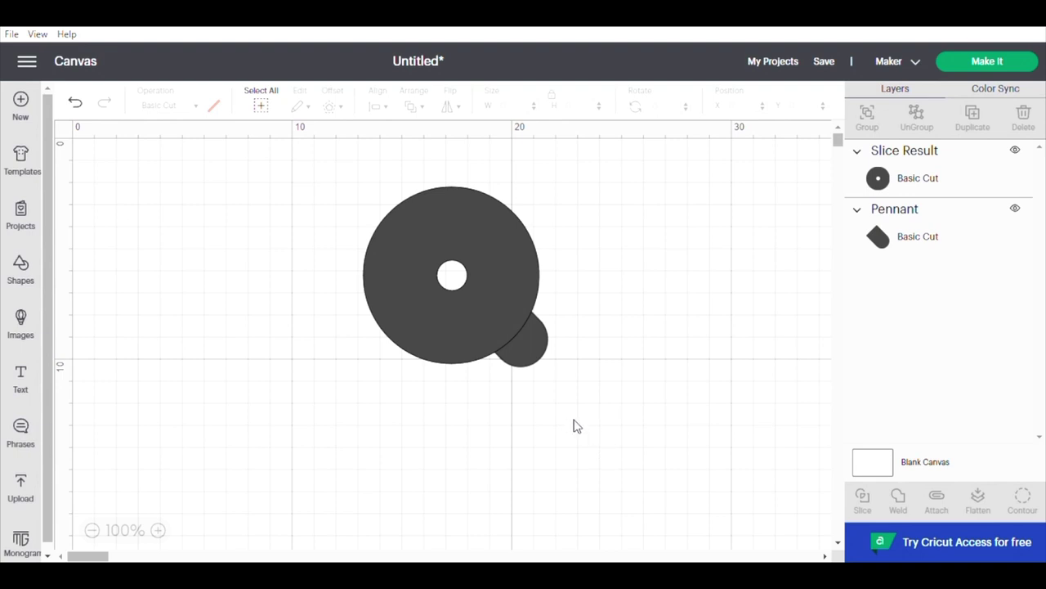
{"action": "left_click_drag", "start_coordinate": [571, 410], "coordinate": [294, 204]}
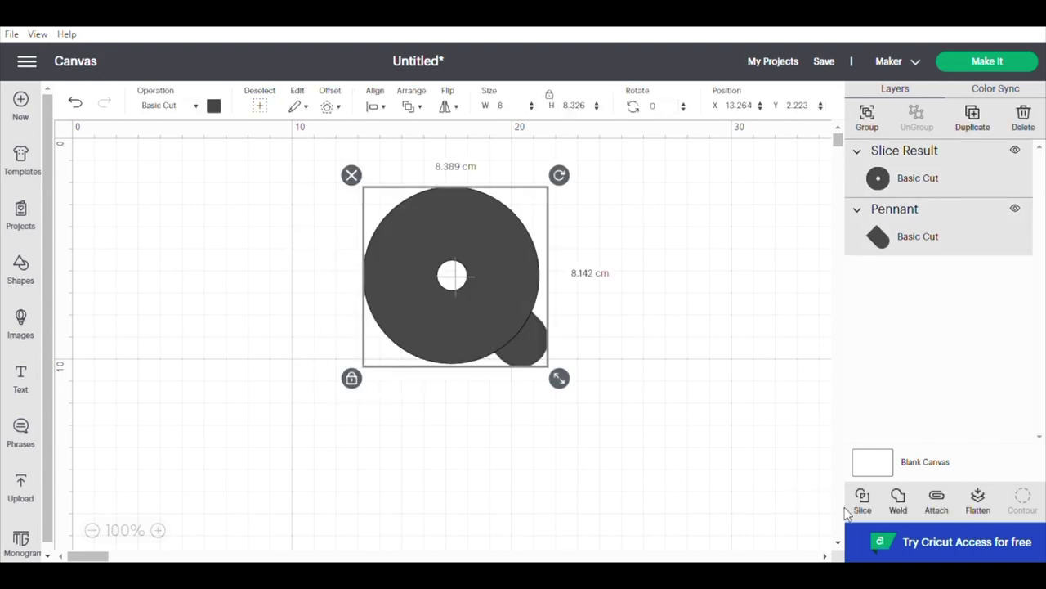
{"action": "left_click", "coordinate": [901, 504]}
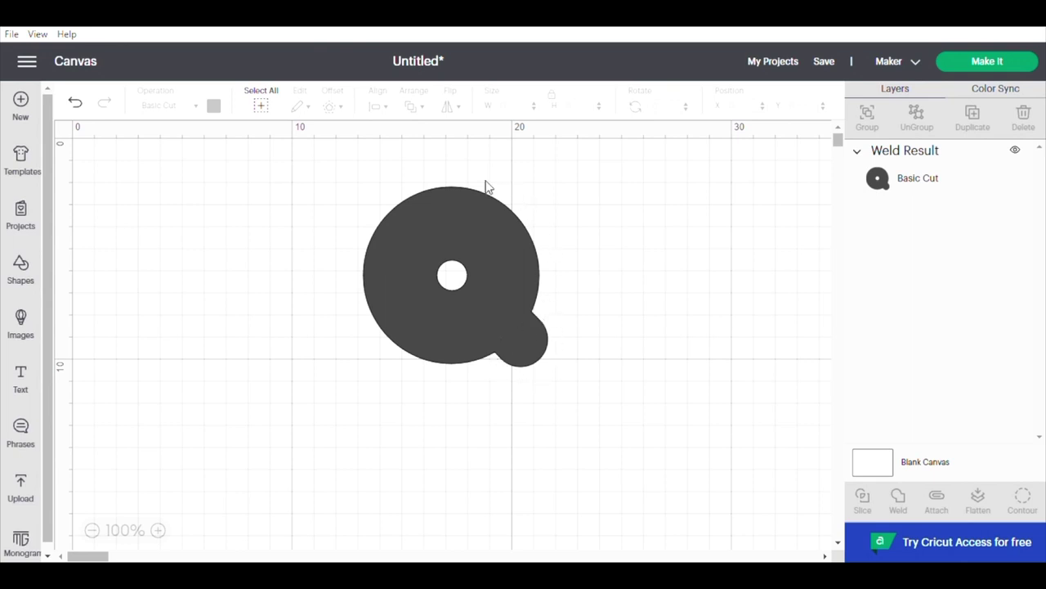
Step: Duplicate the welded shape and place the copy to the right of the original
{"action": "left_click", "coordinate": [515, 291]}
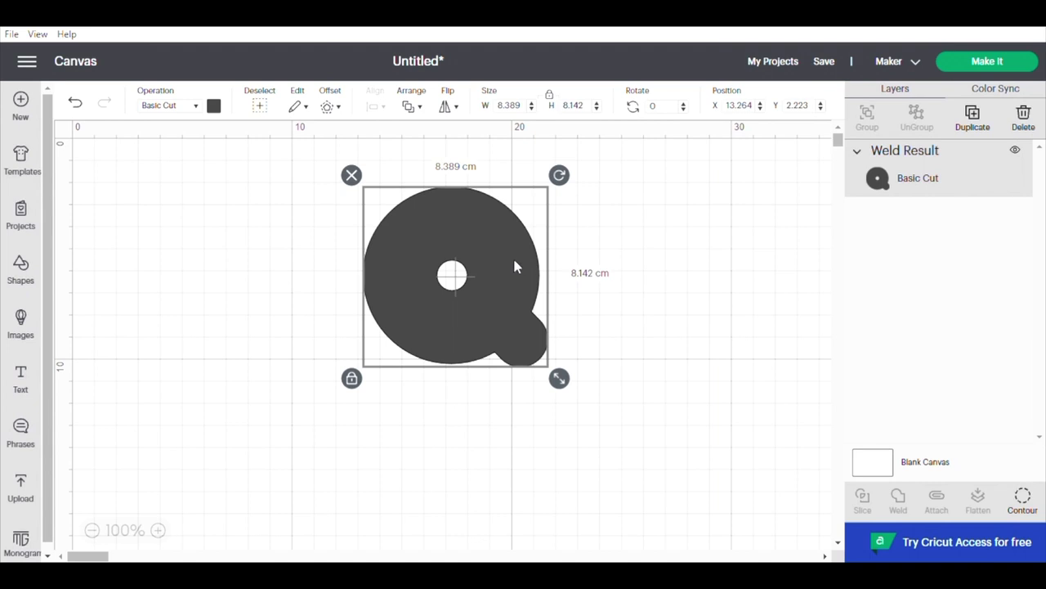
{"action": "left_click", "coordinate": [982, 117]}
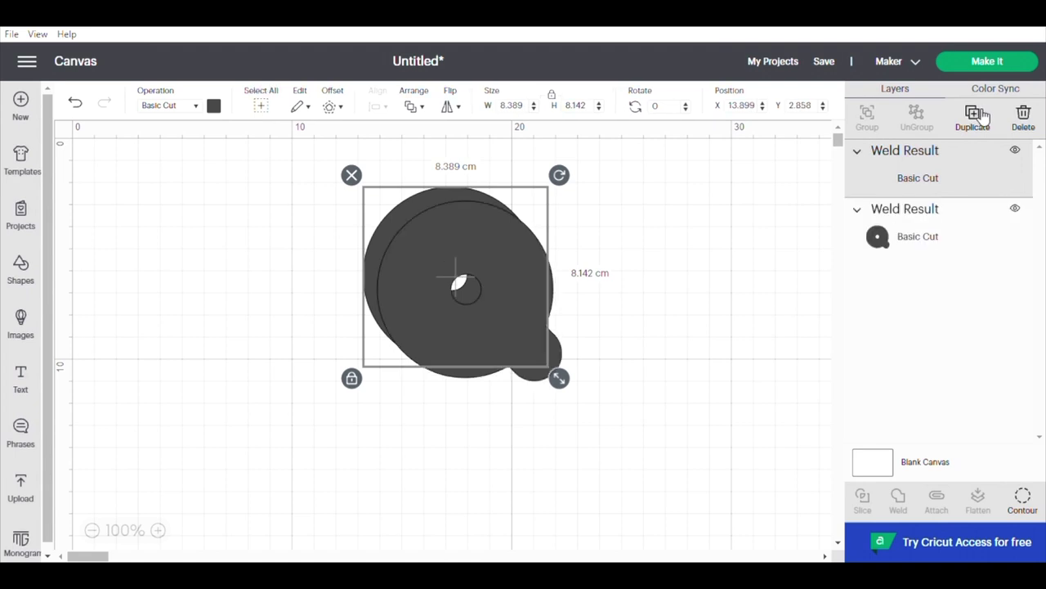
{"action": "left_click_drag", "start_coordinate": [506, 291], "coordinate": [725, 260]}
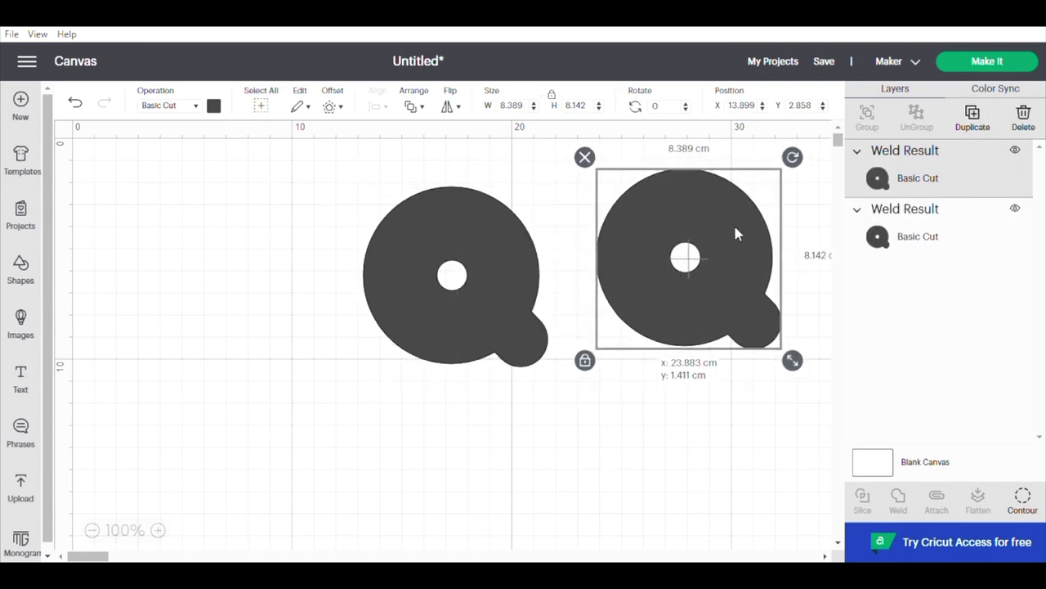
{"action": "left_click", "coordinate": [978, 119]}
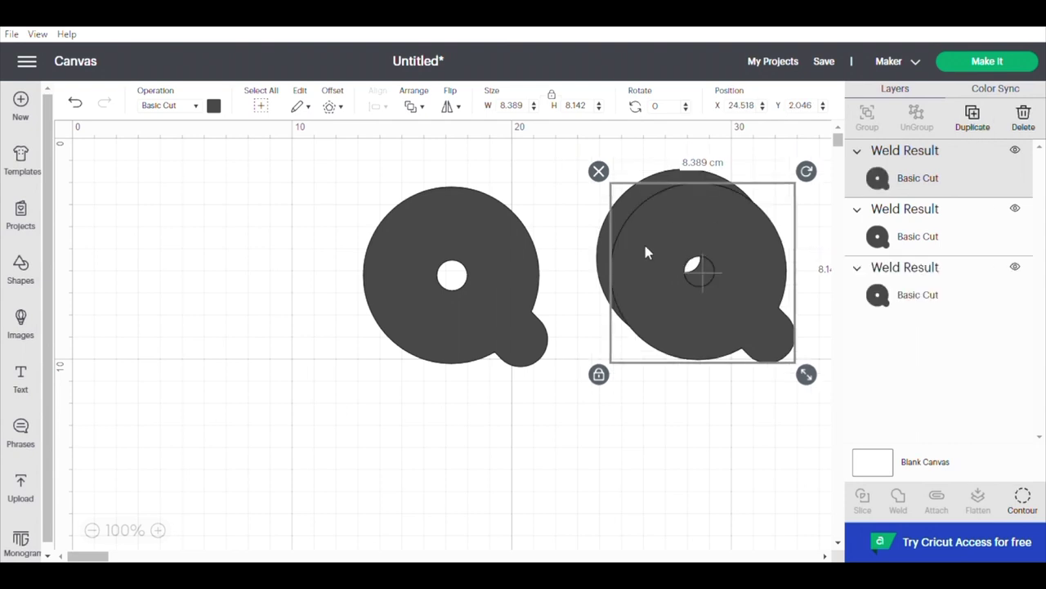
{"action": "left_click_drag", "start_coordinate": [676, 292], "coordinate": [260, 398]}
{"action": "left_click", "coordinate": [182, 274]}
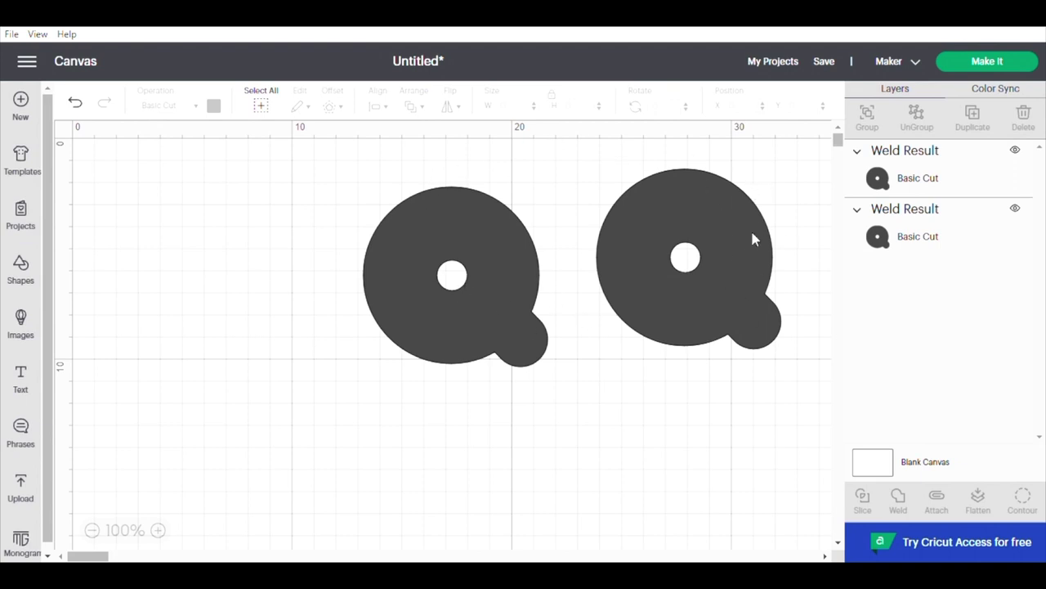
Step: Send the two welded shapes to be made, loading the material on a 30.5 cm x 30.5 cm mat
{"action": "left_click", "coordinate": [992, 62]}
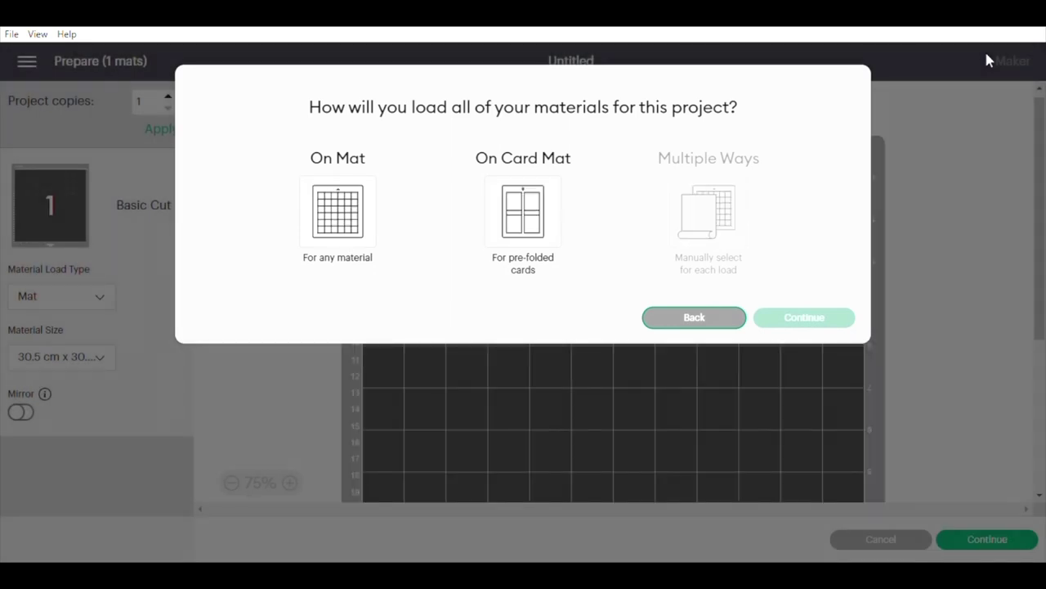
{"action": "left_click", "coordinate": [354, 217]}
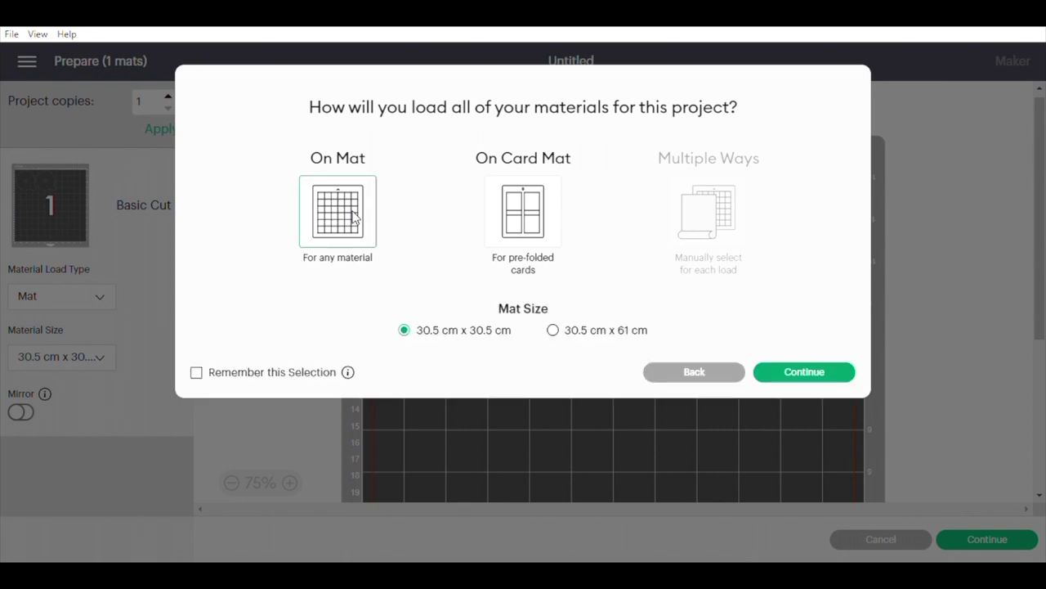
{"action": "left_click", "coordinate": [800, 375]}
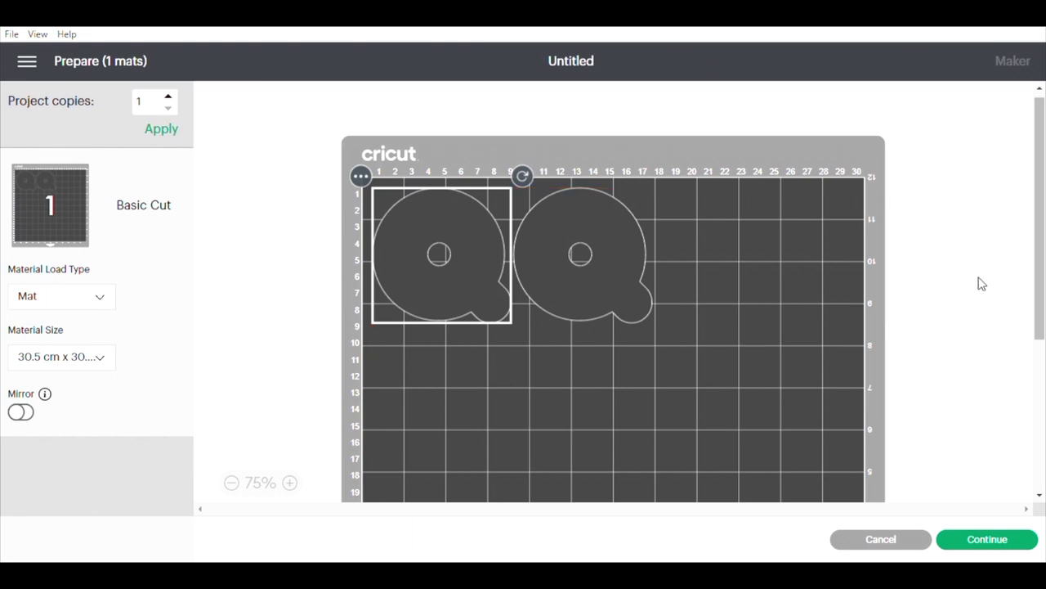
Step: Accept the mat layout, set the base material to Light Cardstock – 65 lb (176 gsm), and review the tool and mat loading instructions
{"action": "left_click", "coordinate": [987, 539]}
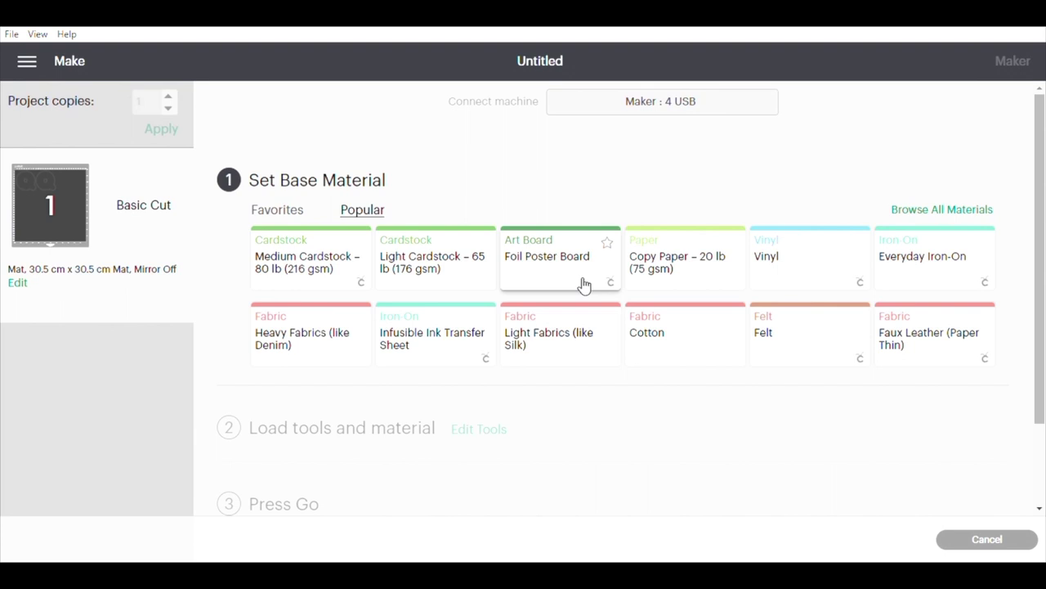
{"action": "left_click", "coordinate": [440, 279]}
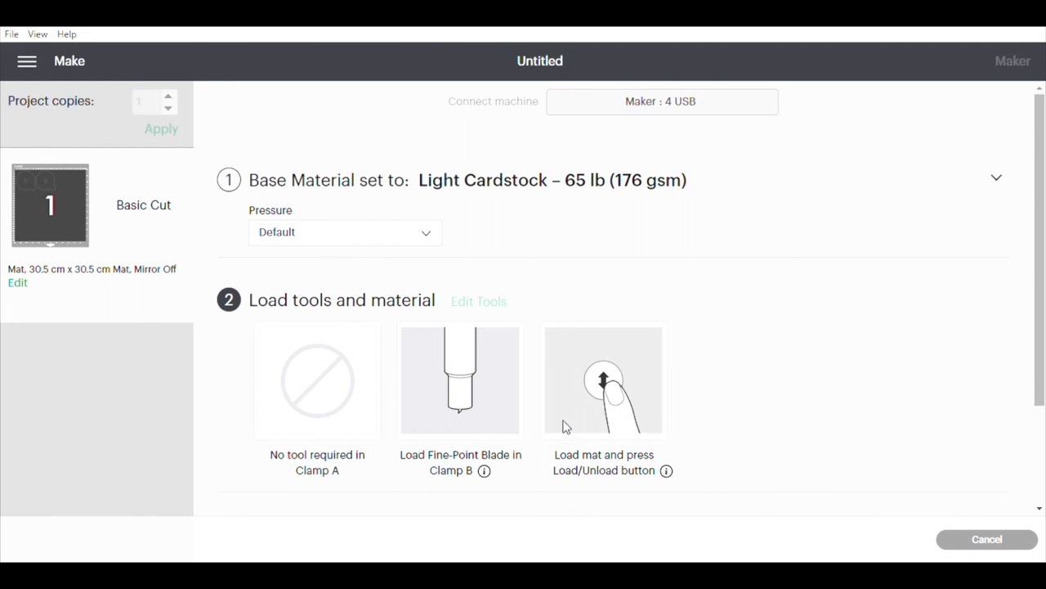
{"action": "scroll", "coordinate": [595, 424], "scroll_direction": "down", "scroll_amount": 3}
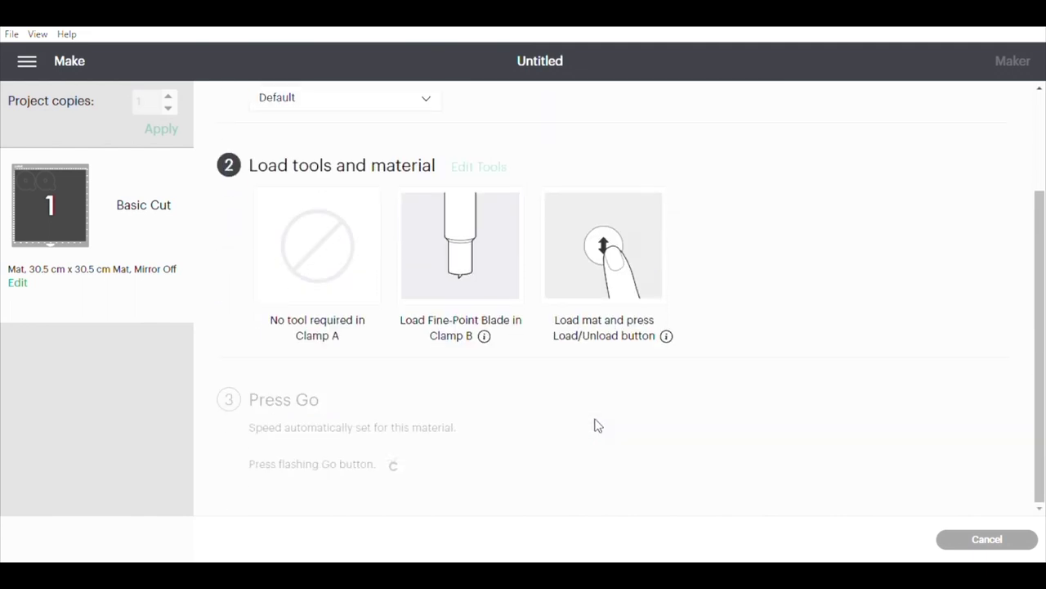
{"action": "scroll", "coordinate": [595, 425], "scroll_direction": "up", "scroll_amount": 3}
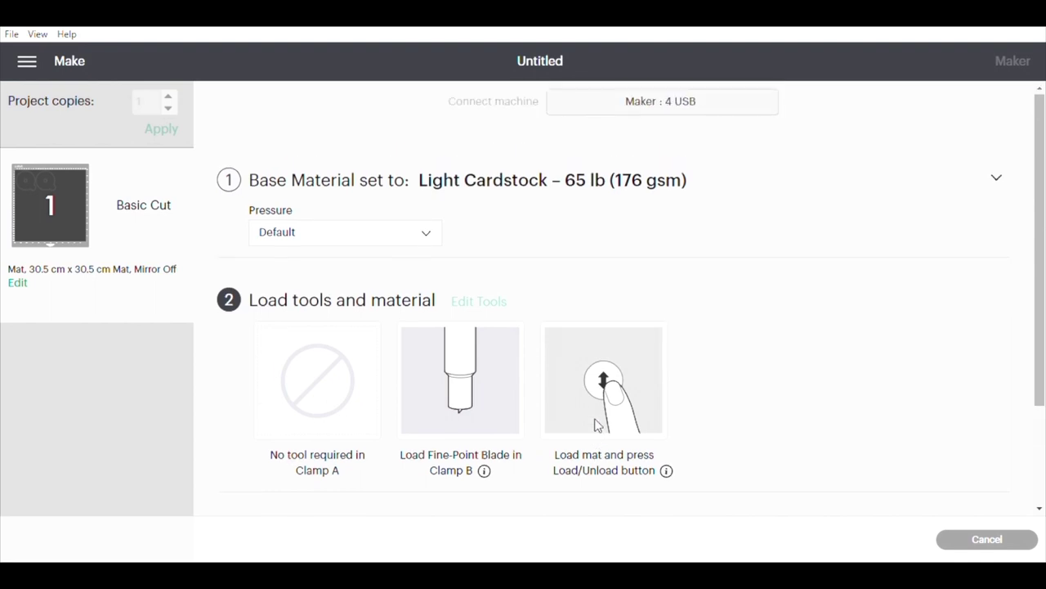